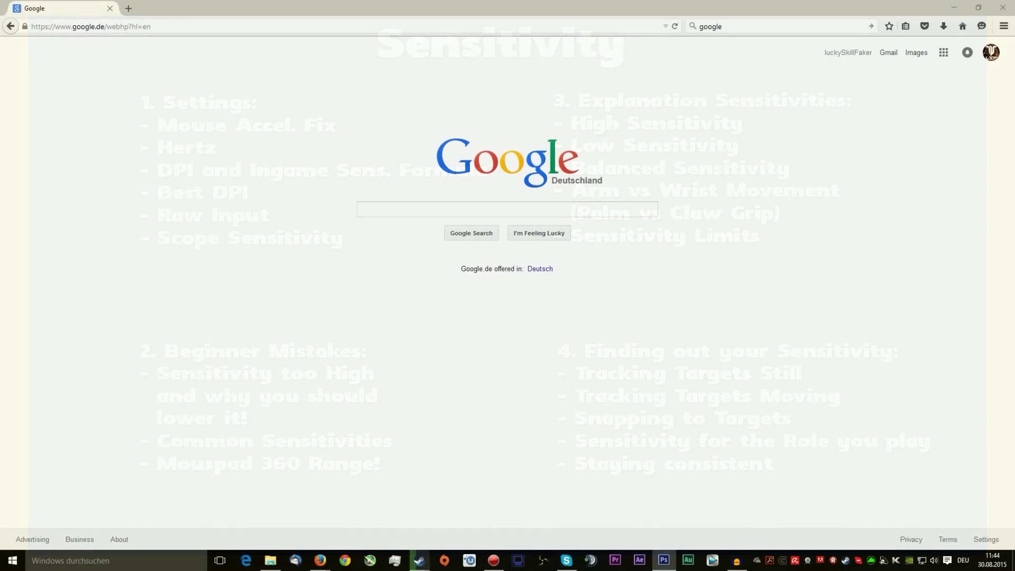
Search Google for "mouse accel fix" and open the MarkC Windows 10 + 8.1 + 8 + 7 Mouse Acceleration Fix result
{"action": "left_click", "coordinate": [655, 271]}
{"action": "left_click", "coordinate": [615, 213]}
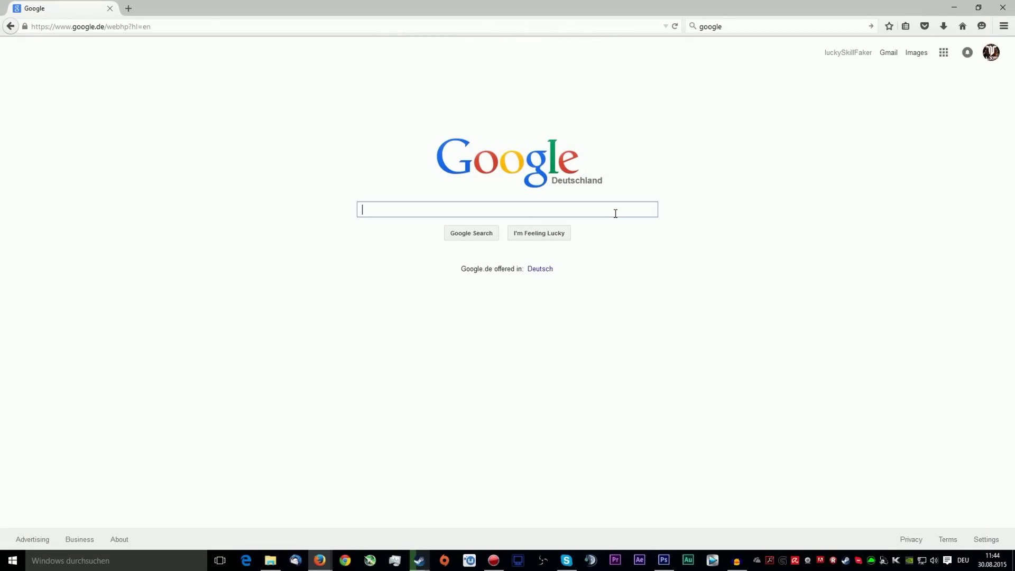
{"action": "type", "text": "mouse acc"}
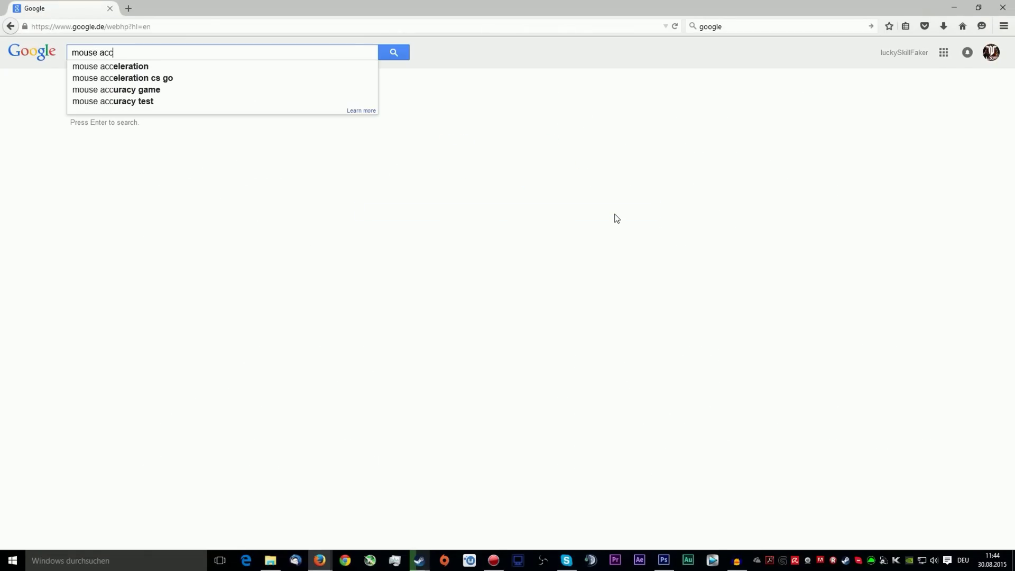
{"action": "type", "text": "el fix"}
{"action": "key", "text": "Return"}
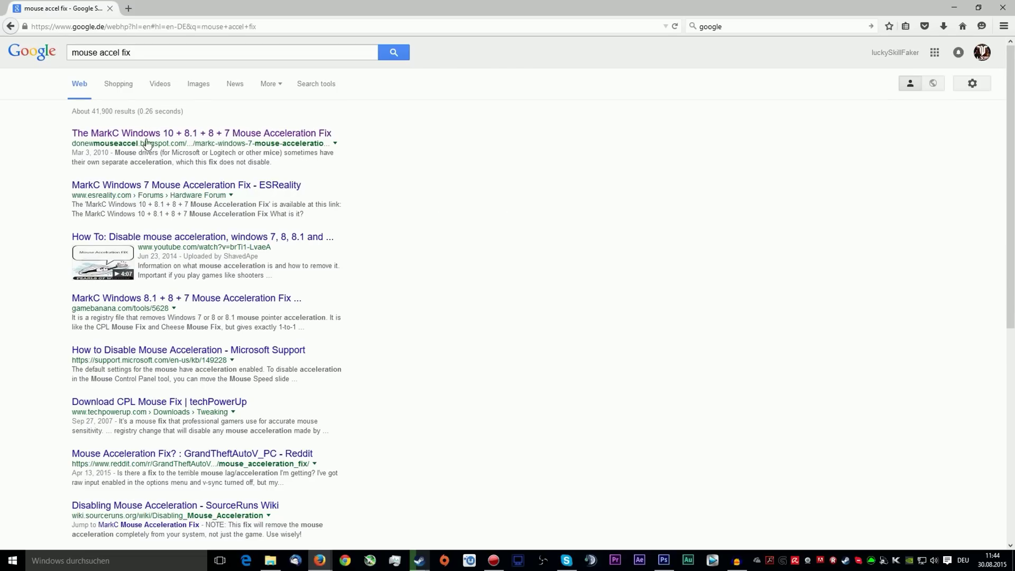
{"action": "left_click", "coordinate": [116, 136]}
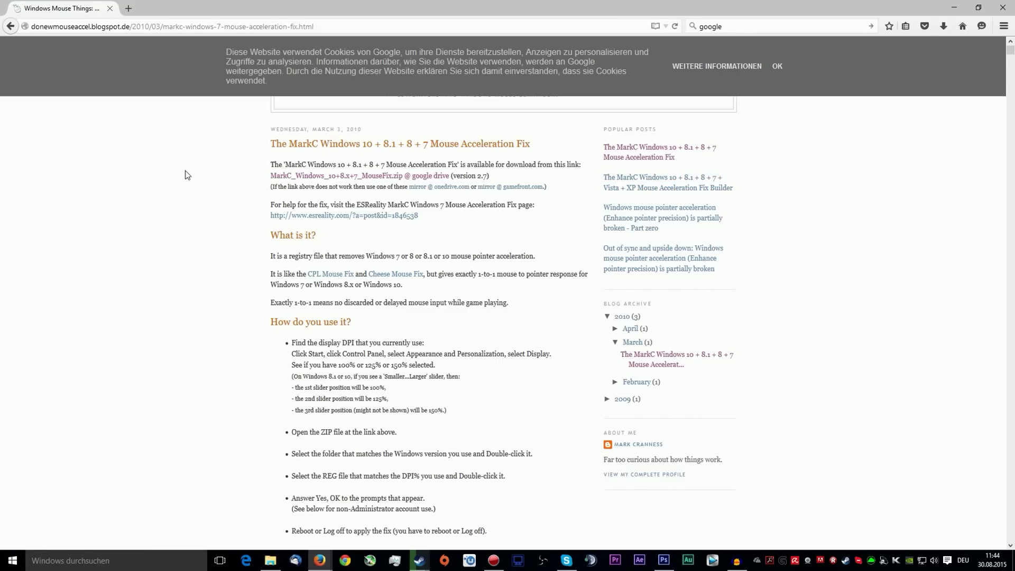
Examine the MarkC fix page's download links, usage instructions and explanation of why the fix is needed
{"action": "scroll", "coordinate": [185, 174], "scroll_direction": "down", "scroll_amount": 5}
{"action": "key", "text": "Home"}
{"action": "scroll", "coordinate": [881, 263], "scroll_direction": "down", "scroll_amount": 2}
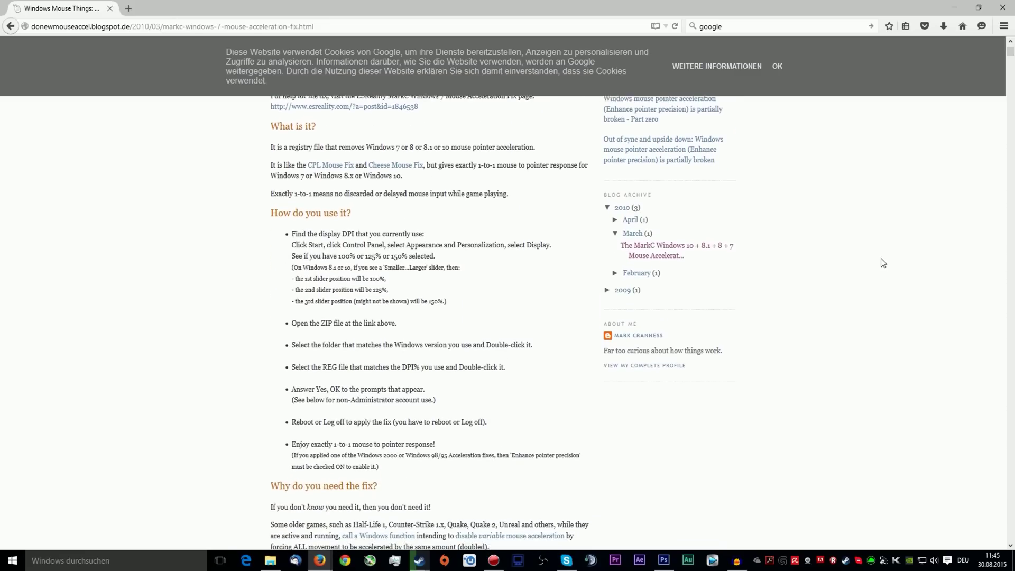
{"action": "scroll", "coordinate": [880, 263], "scroll_direction": "up", "scroll_amount": 2}
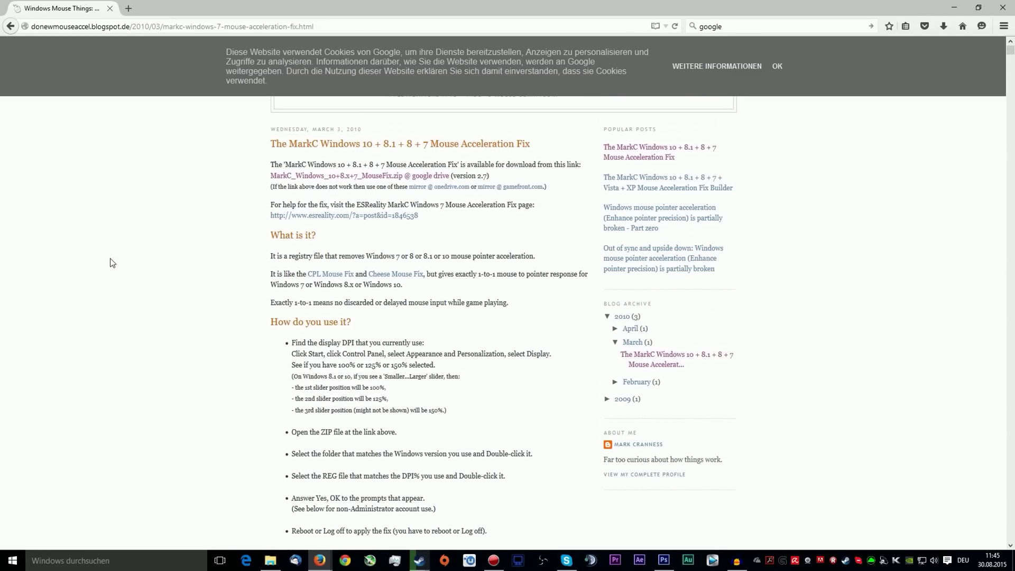
{"action": "scroll", "coordinate": [110, 259], "scroll_direction": "down", "scroll_amount": 1}
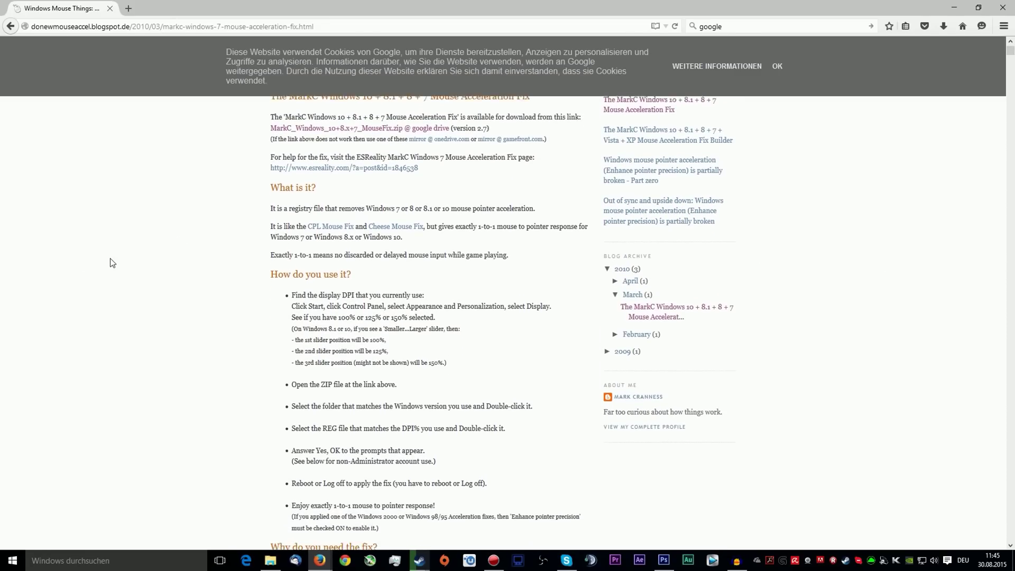
{"action": "scroll", "coordinate": [110, 258], "scroll_direction": "up", "scroll_amount": 1}
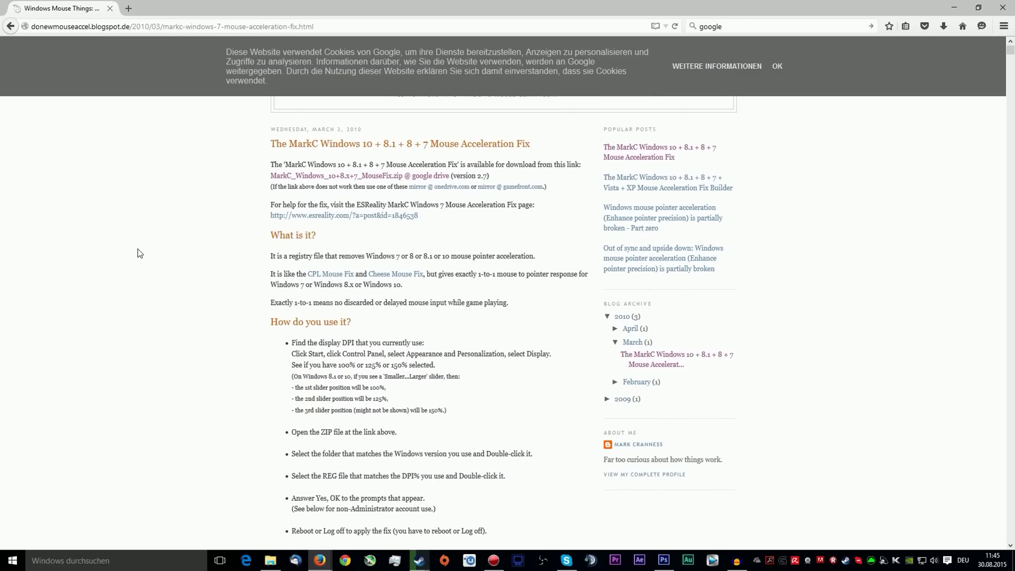
{"action": "scroll", "coordinate": [138, 253], "scroll_direction": "down", "scroll_amount": 5}
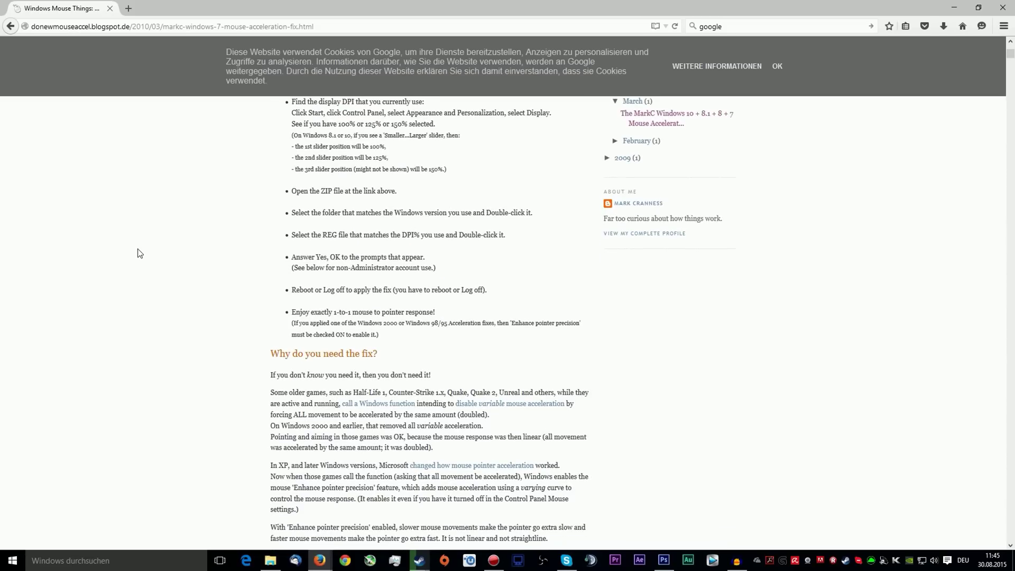
{"action": "scroll", "coordinate": [138, 253], "scroll_direction": "up", "scroll_amount": 5}
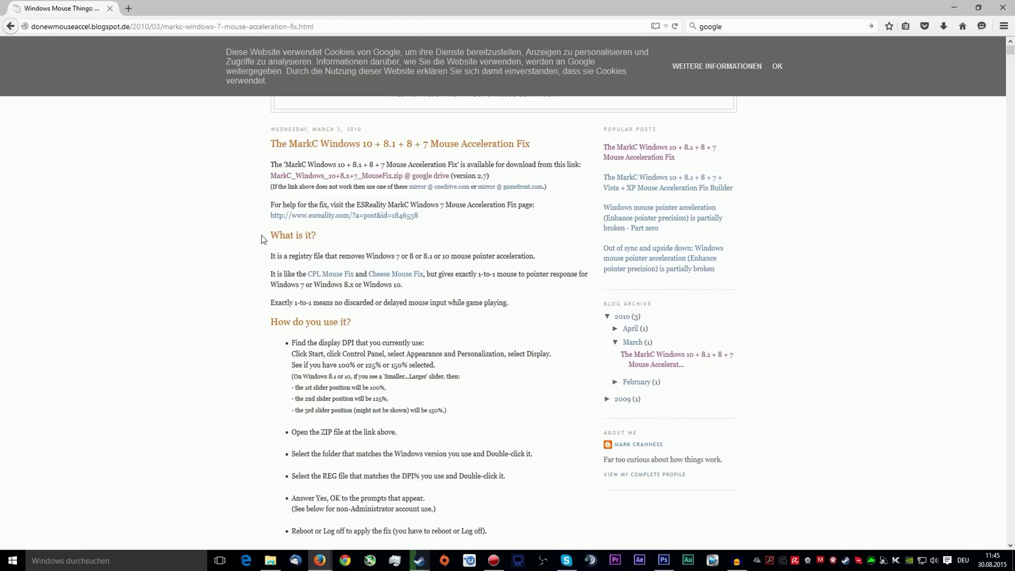
{"action": "scroll", "coordinate": [256, 346], "scroll_direction": "down", "scroll_amount": 3}
{"action": "scroll", "coordinate": [255, 346], "scroll_direction": "up", "scroll_amount": 3}
{"action": "scroll", "coordinate": [209, 183], "scroll_direction": "down", "scroll_amount": 3}
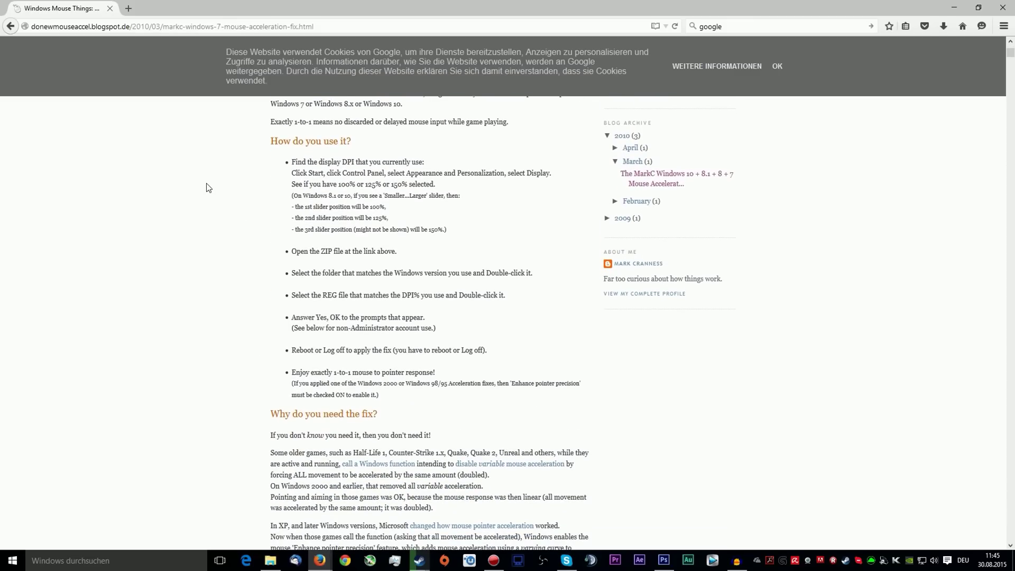
{"action": "scroll", "coordinate": [208, 188], "scroll_direction": "down", "scroll_amount": 4}
{"action": "scroll", "coordinate": [208, 188], "scroll_direction": "up", "scroll_amount": 6}
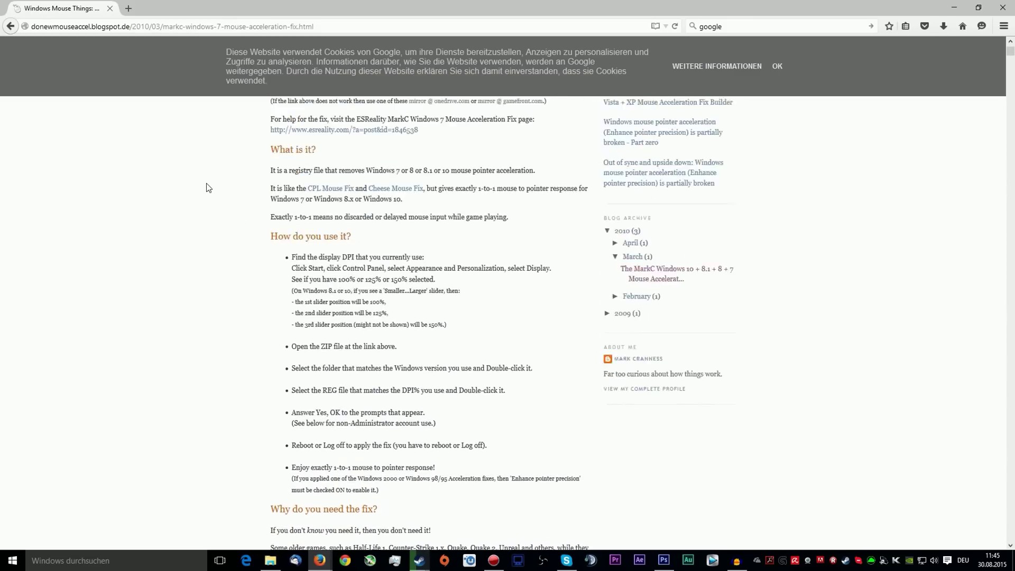
{"action": "scroll", "coordinate": [208, 188], "scroll_direction": "up", "scroll_amount": 1}
{"action": "scroll", "coordinate": [222, 227], "scroll_direction": "down", "scroll_amount": 4}
{"action": "scroll", "coordinate": [237, 250], "scroll_direction": "up", "scroll_amount": 4}
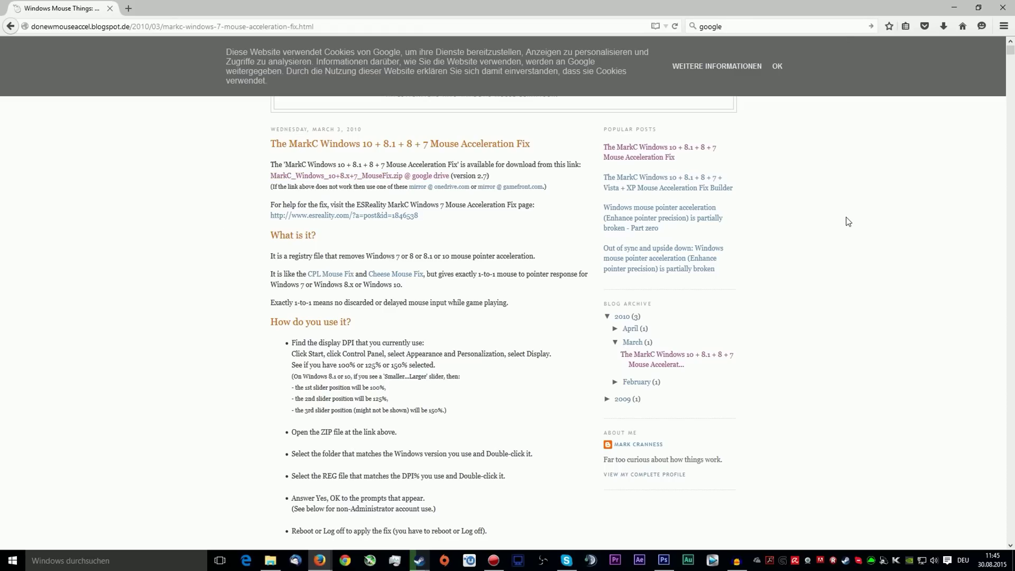
Switch to the Razer mouse configuration software and inspect the mouse's acceleration and polling rate settings
{"action": "left_click", "coordinate": [871, 561]}
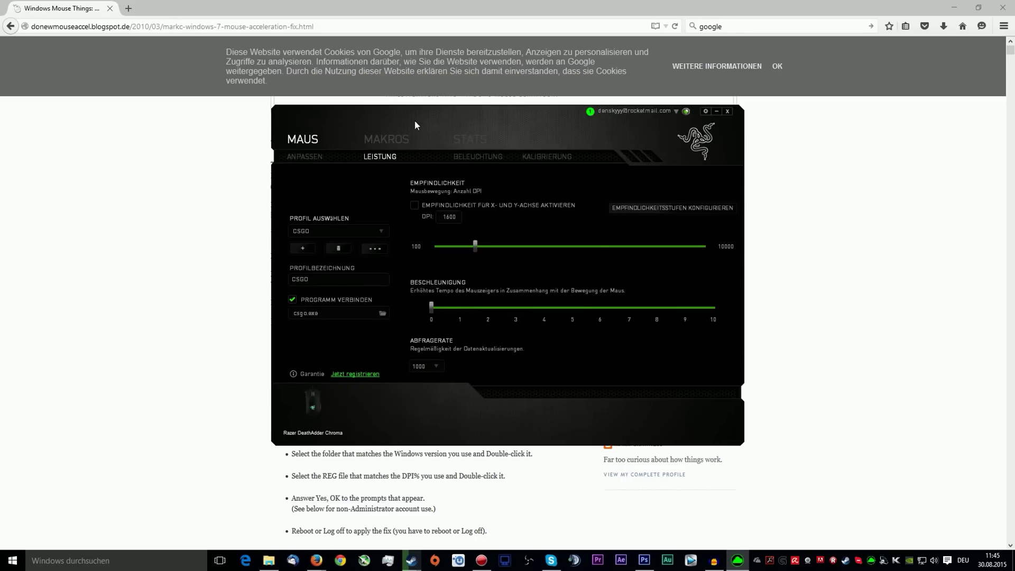
{"action": "left_click_drag", "start_coordinate": [431, 125], "coordinate": [417, 141]}
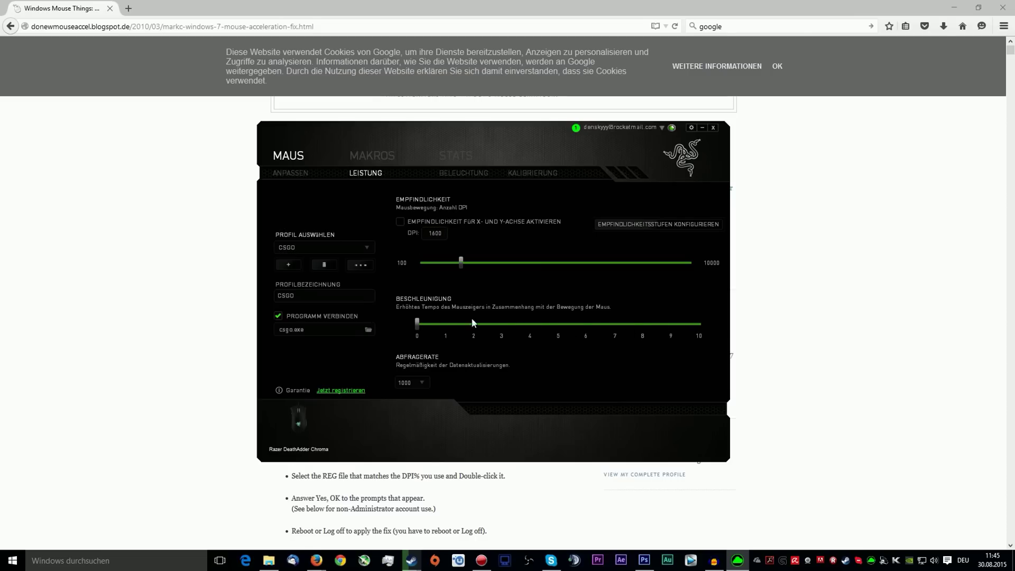
{"action": "left_click", "coordinate": [417, 384]}
{"action": "left_click_drag", "start_coordinate": [420, 329], "coordinate": [336, 316]}
Open the Windows calculator and place it beside the Razer mouse settings
{"action": "left_click", "coordinate": [157, 566]}
{"action": "type", "text": "rech"}
{"action": "key", "text": "Return"}
{"action": "left_click_drag", "start_coordinate": [639, 139], "coordinate": [252, 122]}
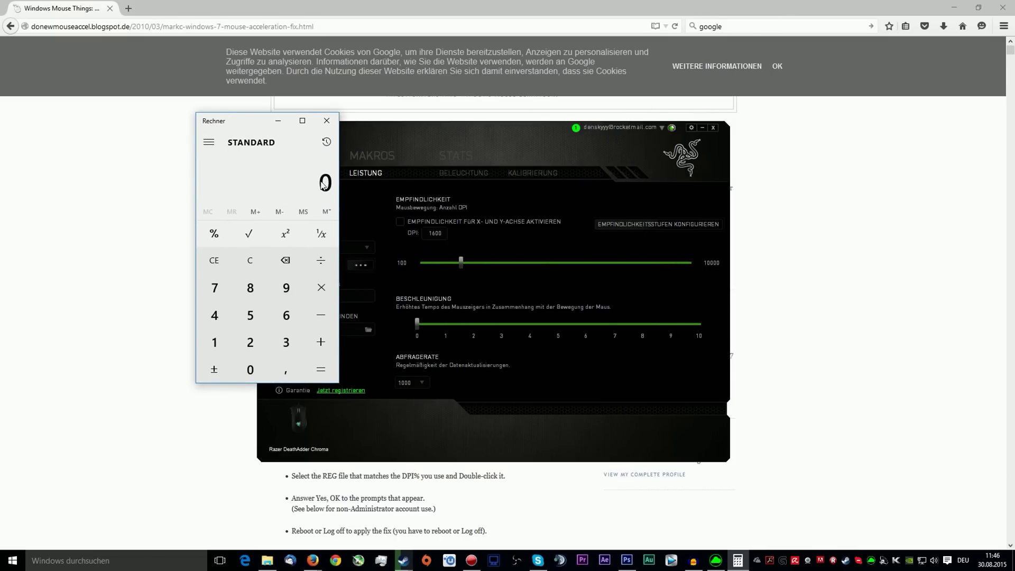
{"action": "left_click_drag", "start_coordinate": [256, 123], "coordinate": [189, 138]}
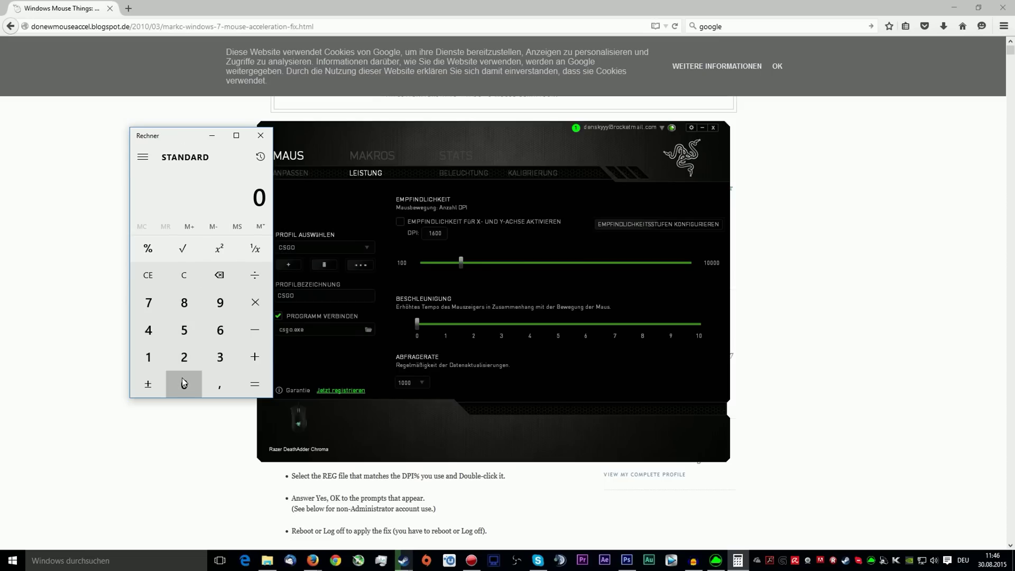
Calculate 0.65 × 1600 to combine the in-game sensitivity with the mouse DPI
{"action": "left_click", "coordinate": [212, 385]}
{"action": "left_click", "coordinate": [220, 330]}
{"action": "left_click", "coordinate": [184, 330]}
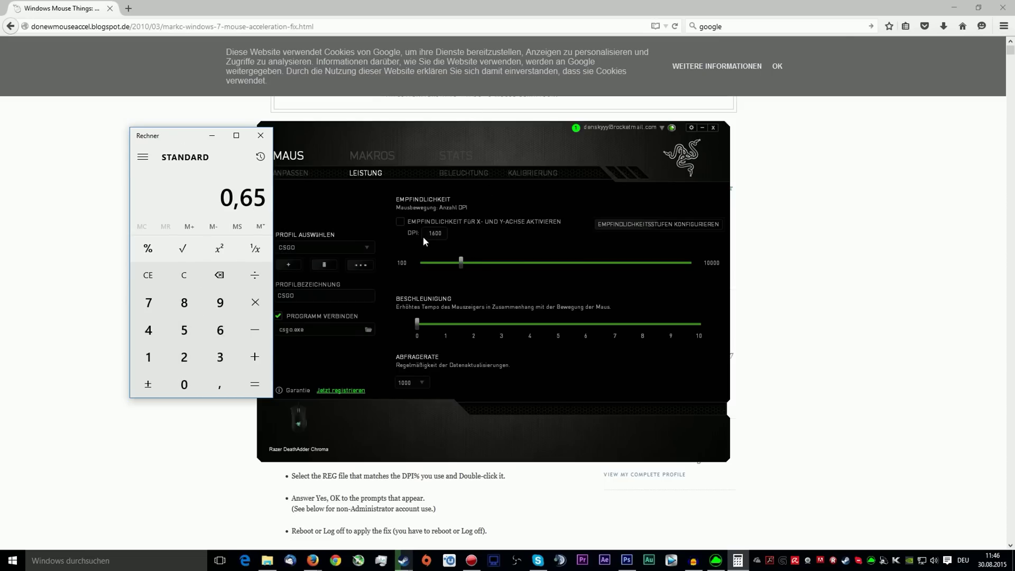
{"action": "left_click", "coordinate": [255, 302]}
{"action": "left_click", "coordinate": [151, 355]}
{"action": "left_click", "coordinate": [218, 329]}
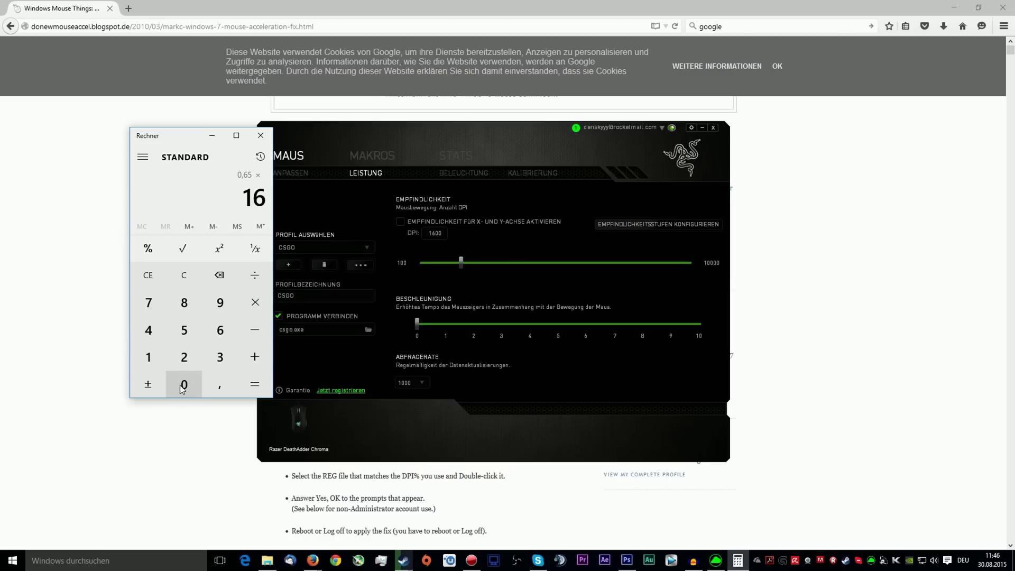
{"action": "double_click", "coordinate": [183, 386]}
{"action": "left_click", "coordinate": [255, 385]}
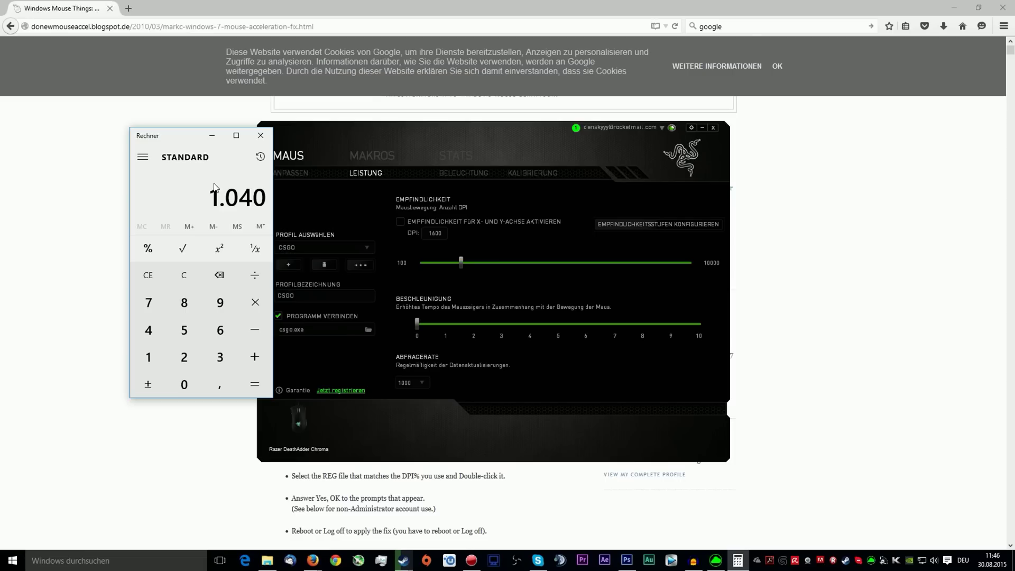
Calculate 400 × 2.6 for the equivalent sensitivity at 400 DPI
{"action": "left_click", "coordinate": [148, 330]}
{"action": "left_click", "coordinate": [180, 386]}
{"action": "left_click", "coordinate": [180, 386]}
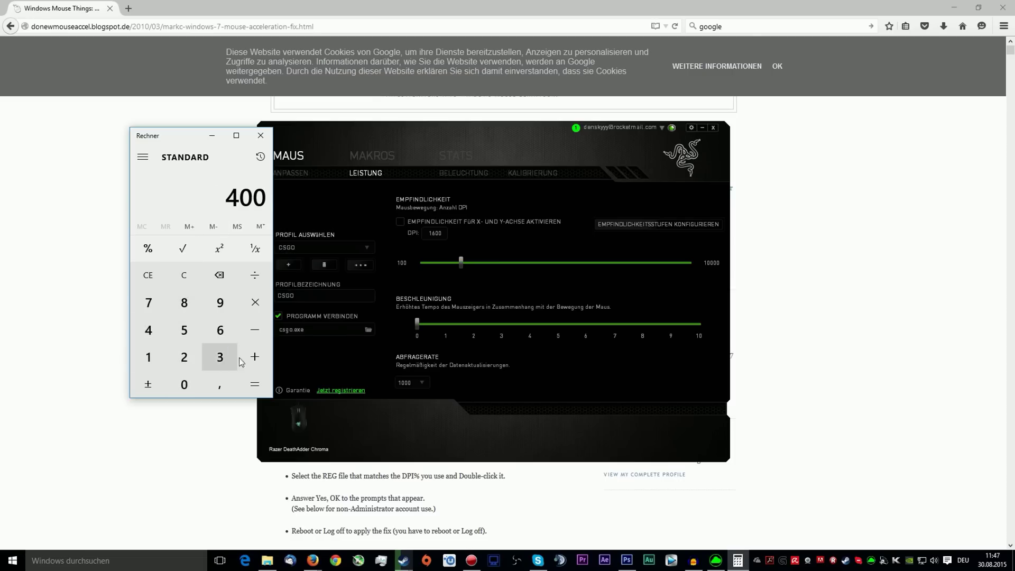
{"action": "left_click", "coordinate": [259, 305]}
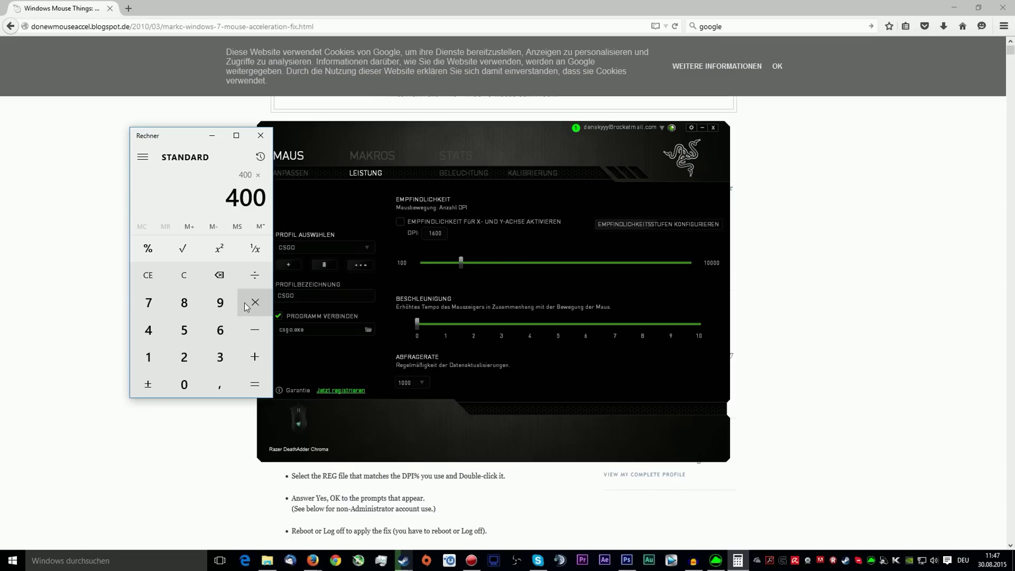
{"action": "left_click", "coordinate": [184, 357]}
{"action": "left_click", "coordinate": [219, 384]}
{"action": "left_click", "coordinate": [220, 329]}
{"action": "left_click", "coordinate": [261, 390]}
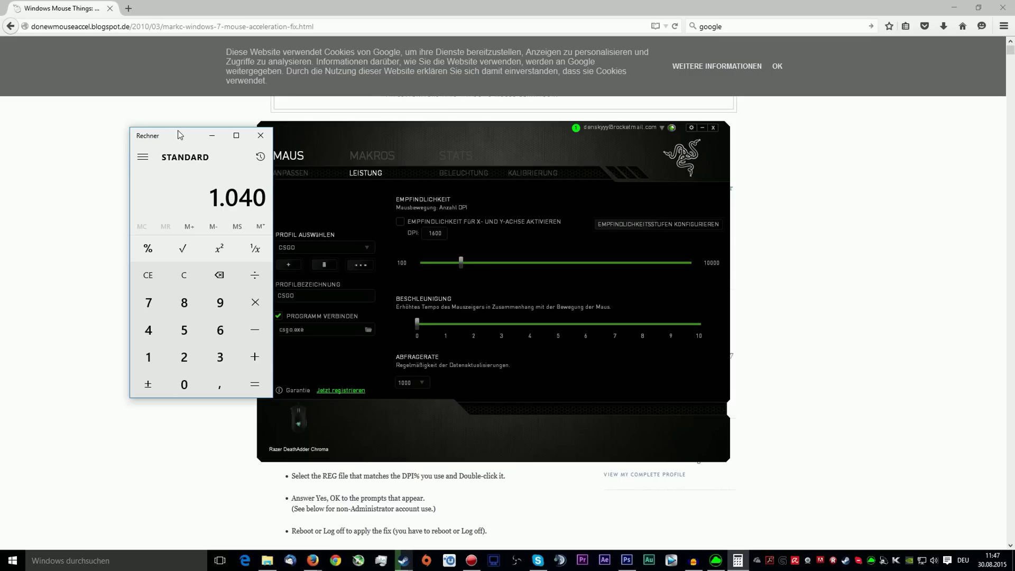
Move the calculator clear of the Razer settings and calculate 400 × 1
{"action": "left_click_drag", "start_coordinate": [179, 131], "coordinate": [153, 144]}
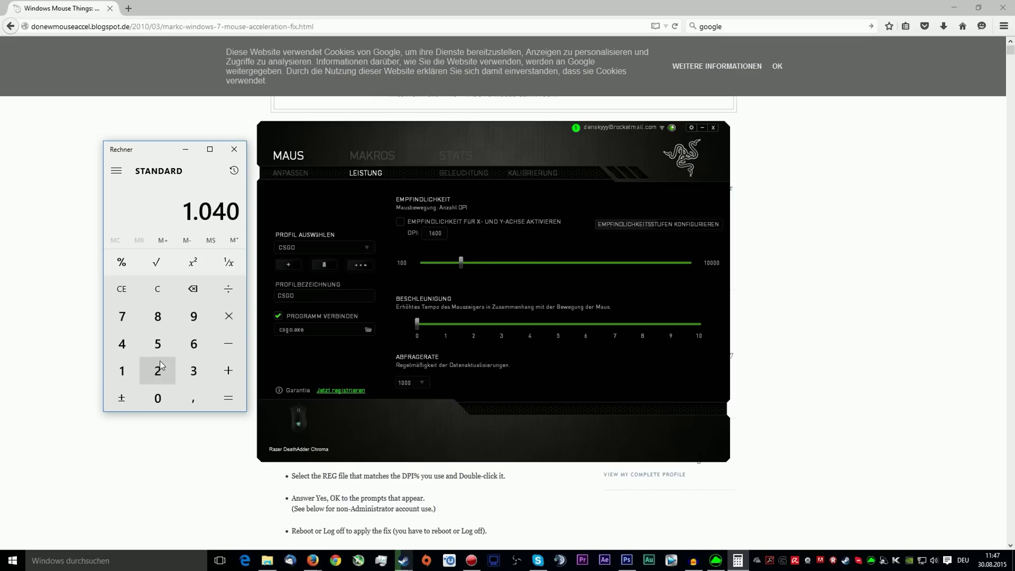
{"action": "left_click", "coordinate": [120, 342]}
{"action": "left_click", "coordinate": [162, 402]}
{"action": "left_click", "coordinate": [161, 402]}
{"action": "left_click", "coordinate": [228, 316]}
{"action": "left_click", "coordinate": [123, 376]}
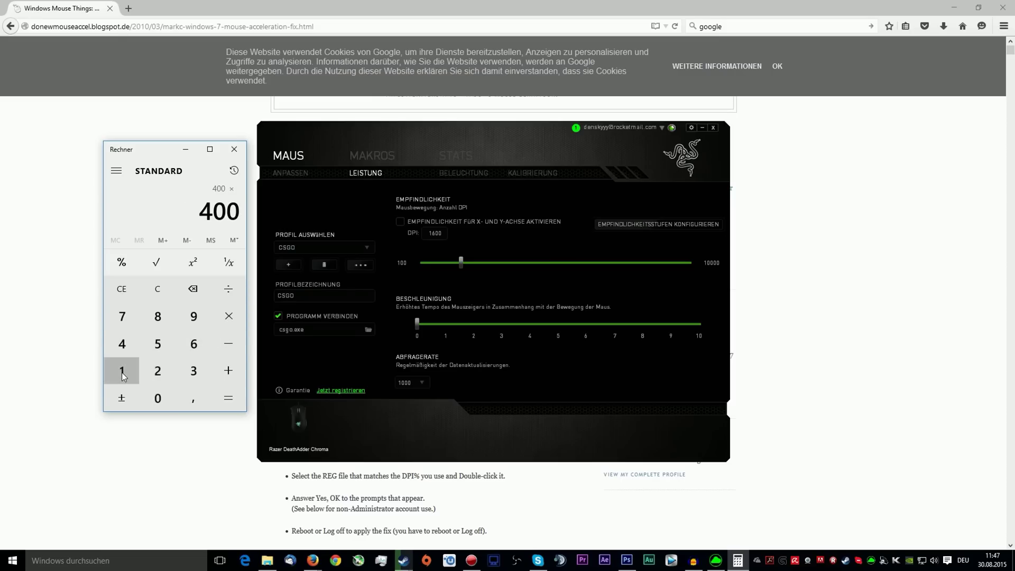
{"action": "left_click", "coordinate": [228, 402]}
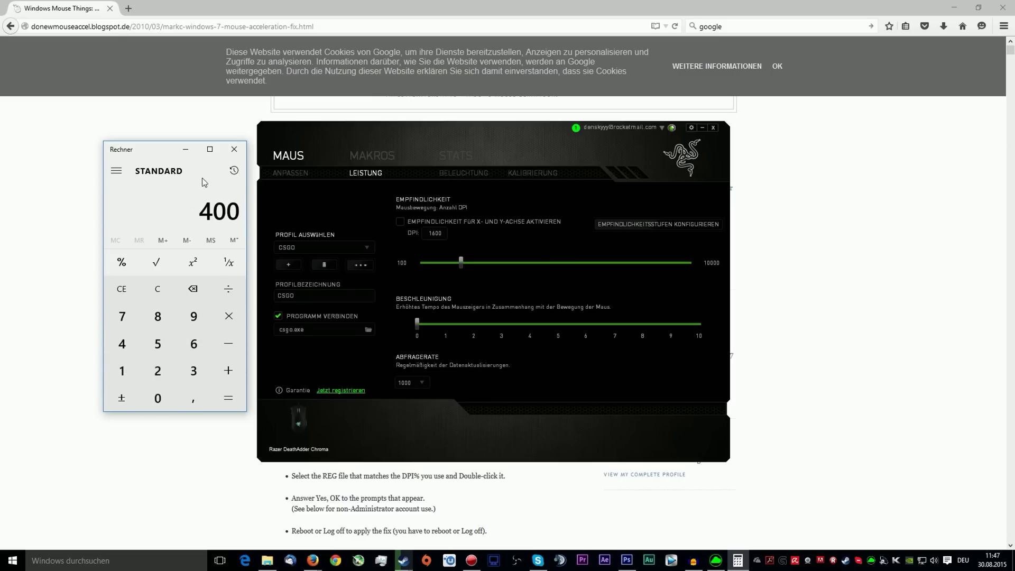
Calculate 0.5 × 800 for the equivalent sensitivity at 800 DPI
{"action": "left_click", "coordinate": [158, 393]}
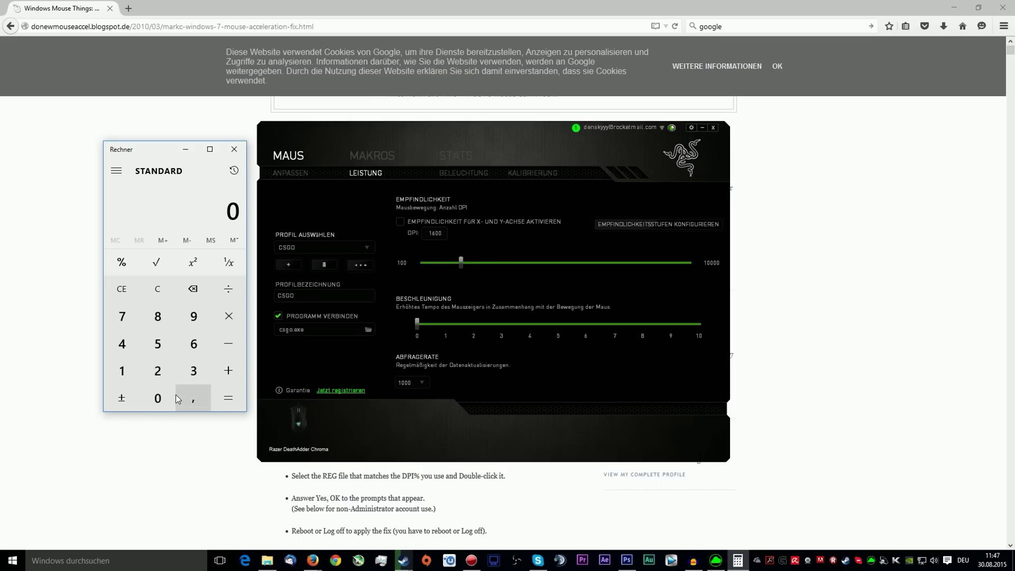
{"action": "left_click", "coordinate": [194, 397]}
{"action": "left_click", "coordinate": [161, 347]}
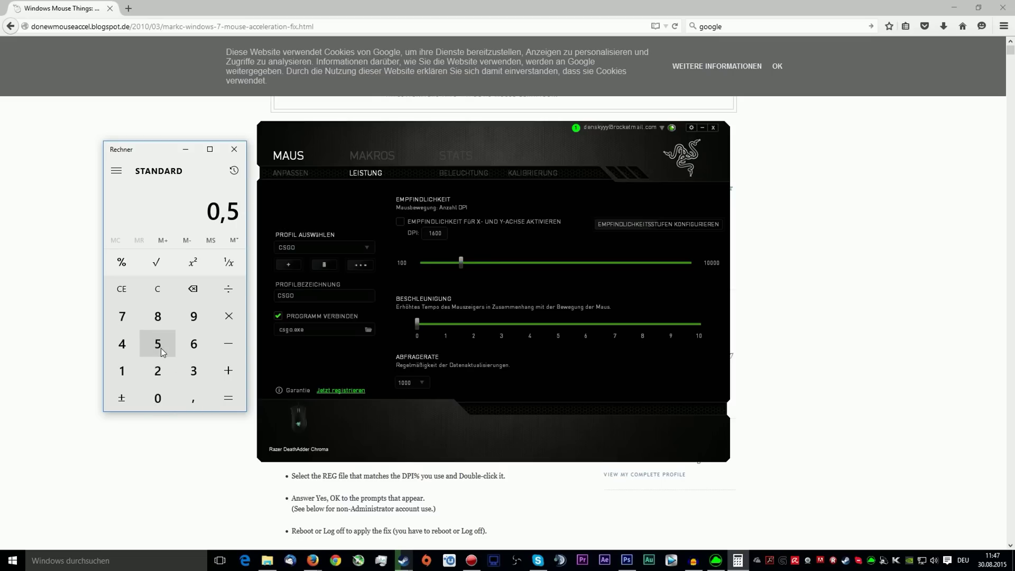
{"action": "left_click", "coordinate": [230, 319]}
{"action": "left_click", "coordinate": [164, 316]}
{"action": "left_click", "coordinate": [162, 402]}
{"action": "left_click", "coordinate": [161, 401]}
{"action": "left_click", "coordinate": [228, 397]}
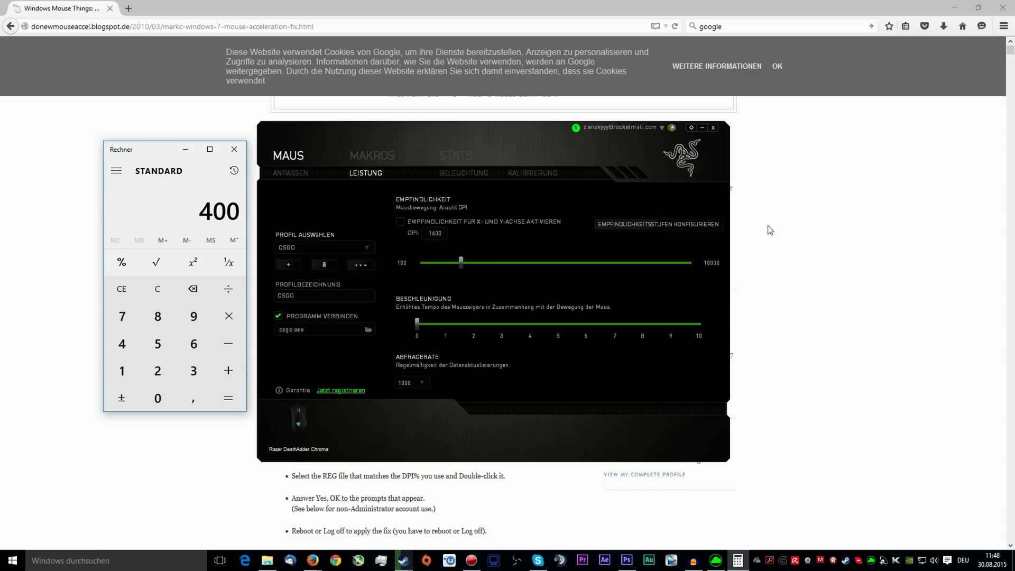
Enter 10000 in the calculator
{"action": "left_click", "coordinate": [121, 370]}
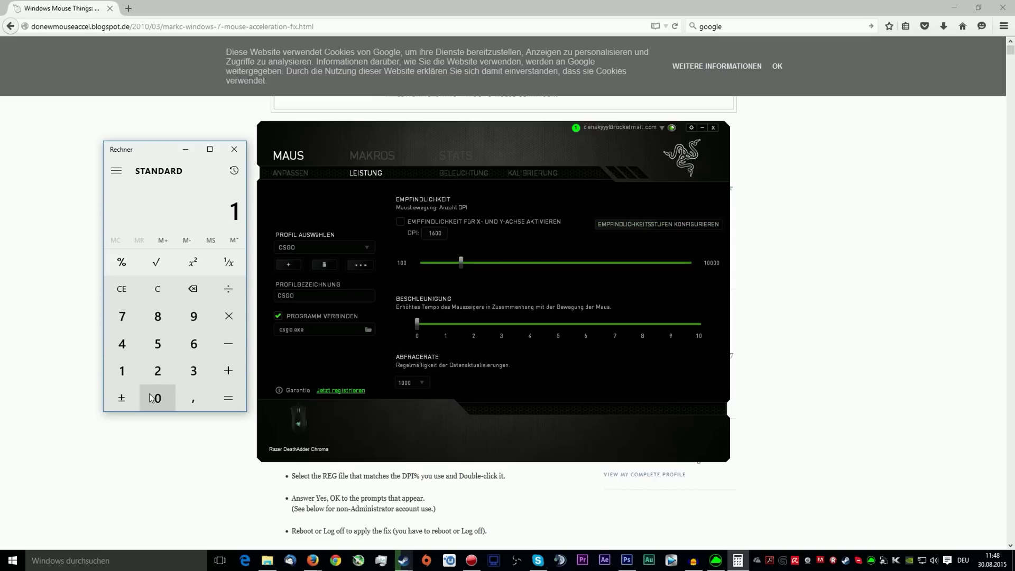
{"action": "left_click", "coordinate": [152, 397]}
{"action": "left_click", "coordinate": [152, 397]}
{"action": "left_click", "coordinate": [152, 397]}
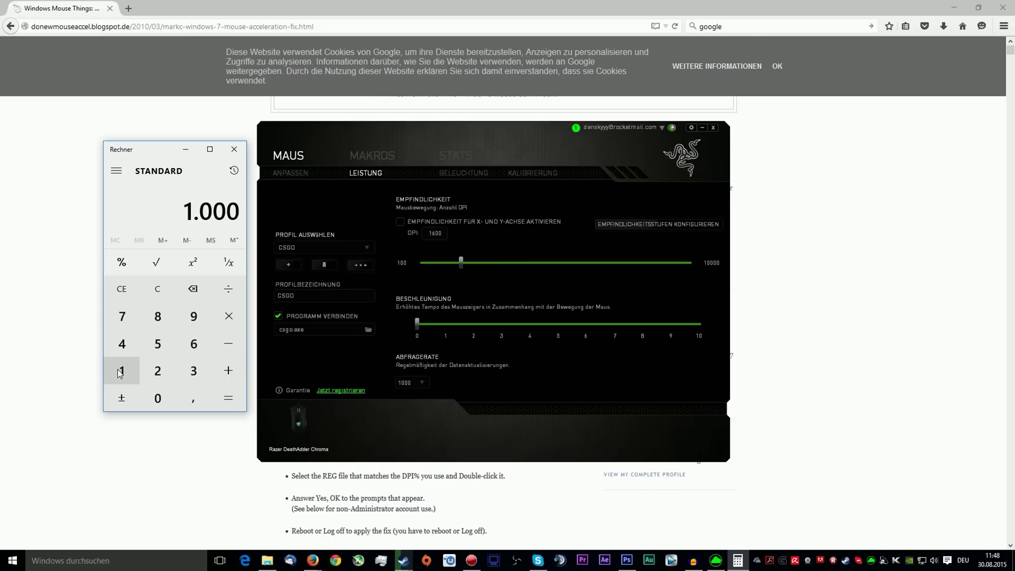
{"action": "left_click", "coordinate": [157, 398]}
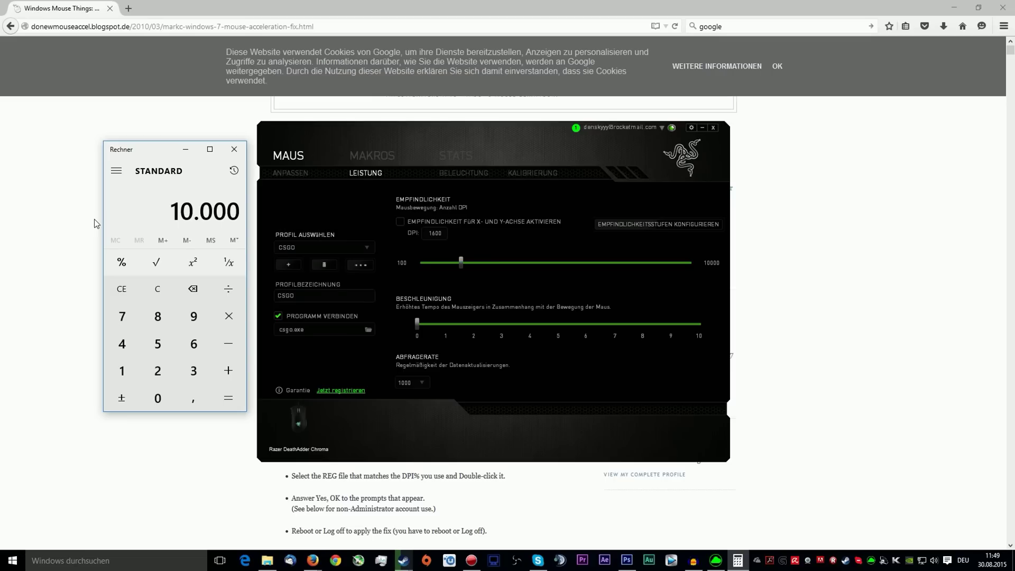
Clear the calculator's current number and enter 400 as the DPI value
{"action": "left_click", "coordinate": [126, 346]}
{"action": "left_click", "coordinate": [156, 398]}
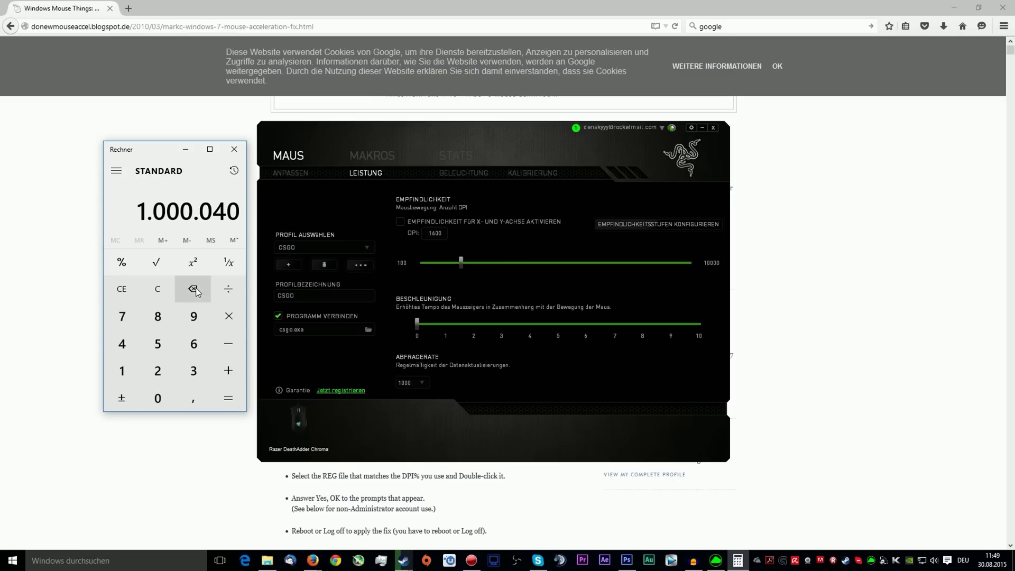
{"action": "left_click", "coordinate": [157, 289]}
{"action": "left_click", "coordinate": [122, 343]}
{"action": "left_click", "coordinate": [160, 402]}
{"action": "left_click", "coordinate": [162, 408]}
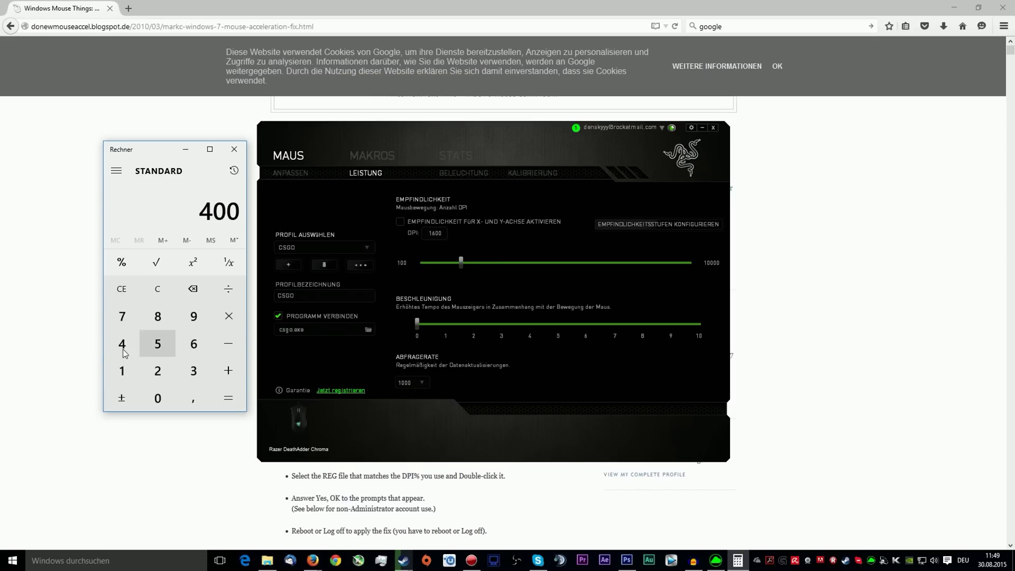
Replace the calculator entry with 1600 as the DPI value
{"action": "left_click", "coordinate": [119, 366]}
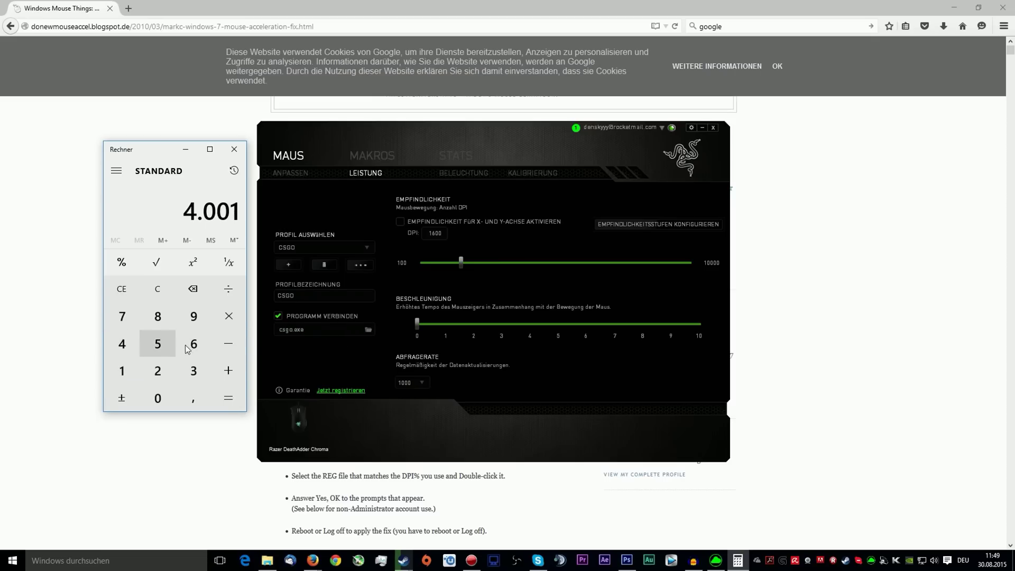
{"action": "left_click", "coordinate": [122, 288]}
{"action": "left_click", "coordinate": [121, 371]}
{"action": "left_click", "coordinate": [193, 343]}
{"action": "double_click", "coordinate": [158, 398]}
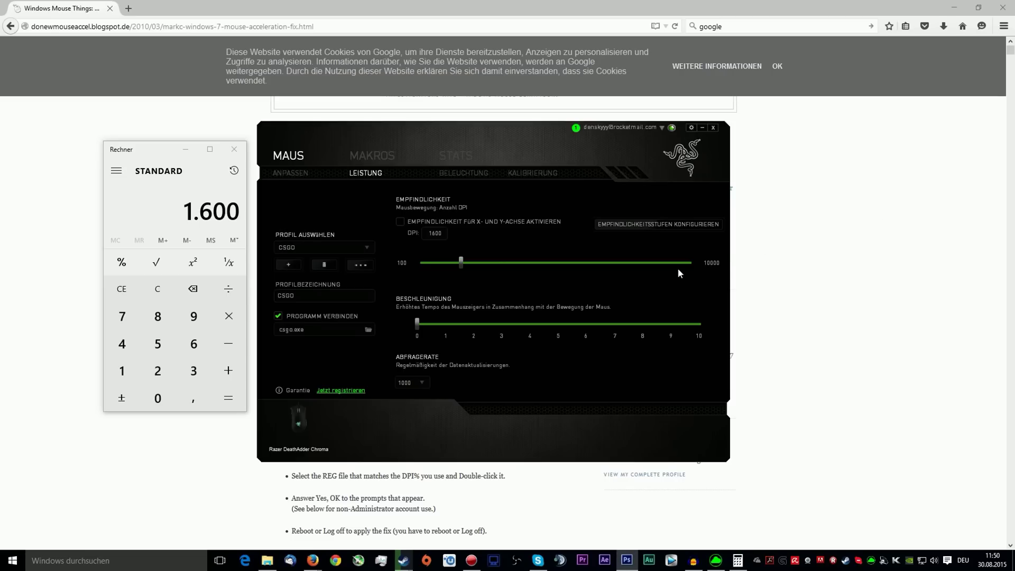
Switch to Counter-Strike: Global Offensive and open its keyboard and mouse settings
{"action": "right_click", "coordinate": [848, 483]}
{"action": "left_click", "coordinate": [889, 372]}
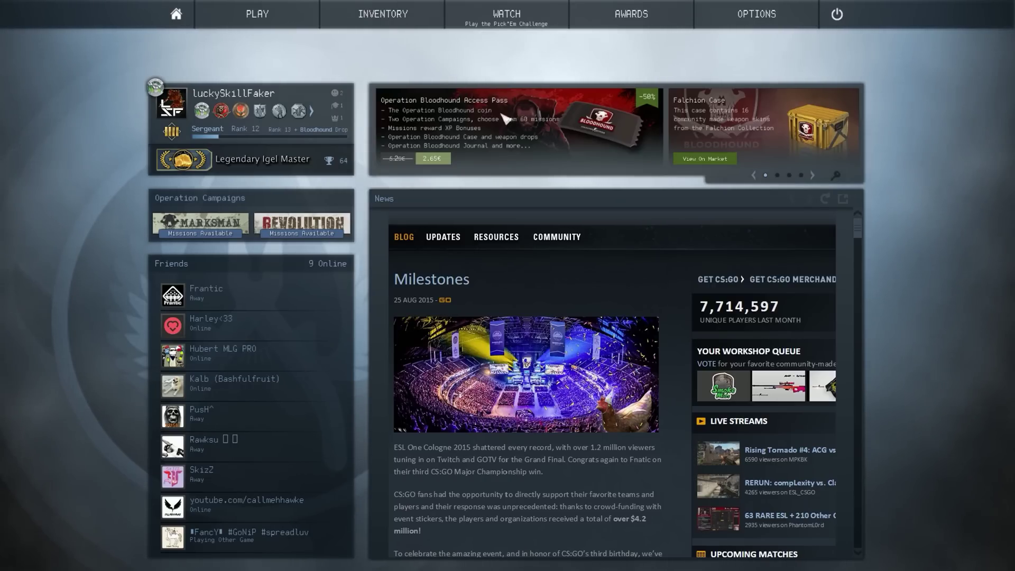
{"action": "mouse_move", "coordinate": [788, 10]}
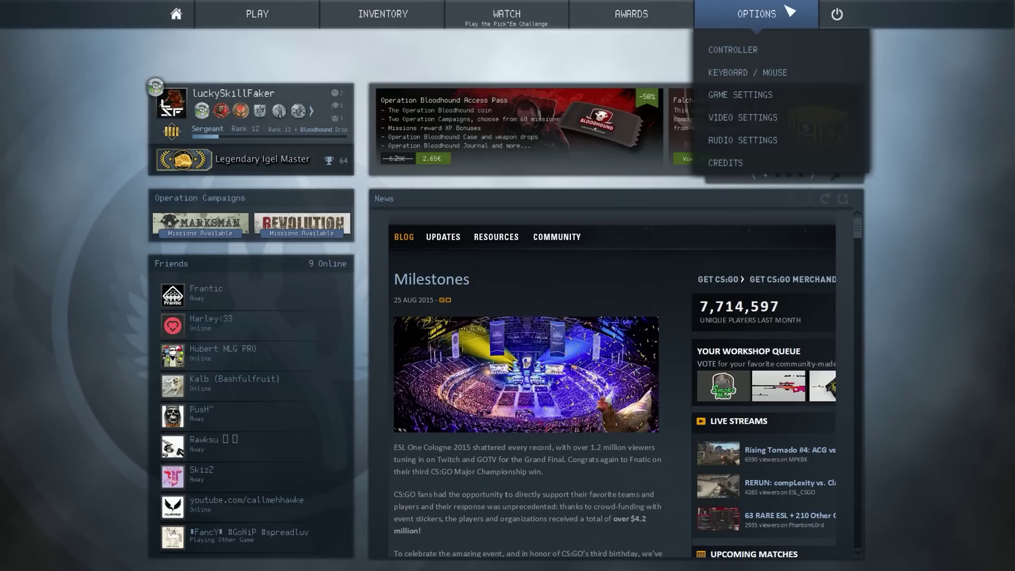
{"action": "left_click", "coordinate": [747, 72]}
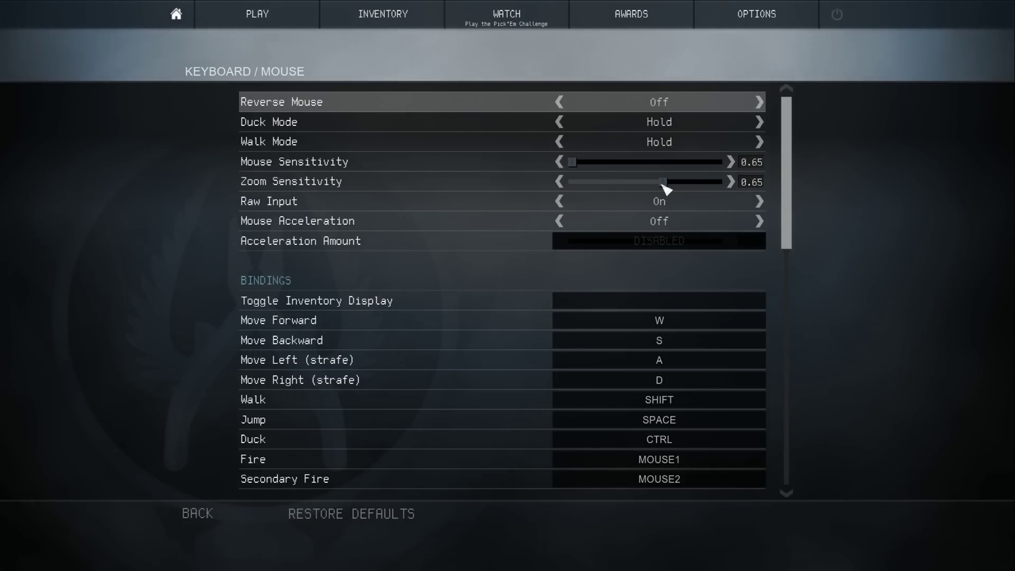
Raise the zoom sensitivity to 1, and return it to 0.65
{"action": "left_click_drag", "start_coordinate": [665, 187], "coordinate": [835, 193]}
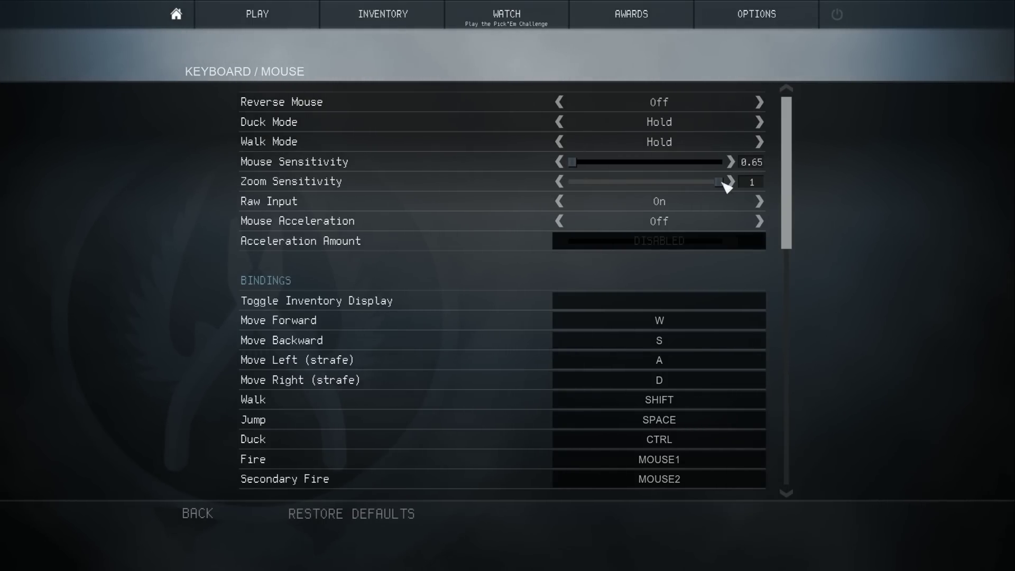
{"action": "left_click_drag", "start_coordinate": [722, 182], "coordinate": [667, 183]}
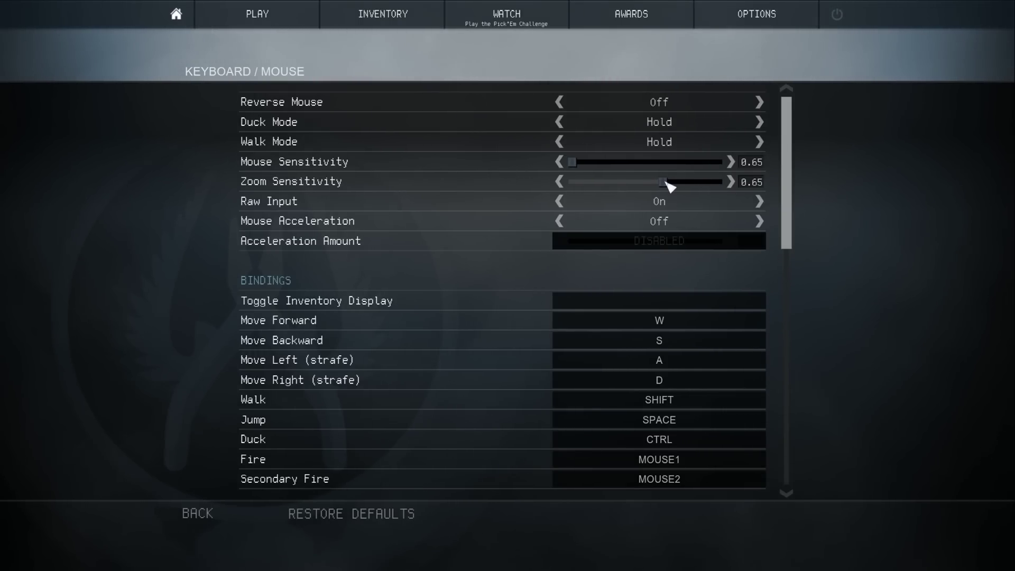